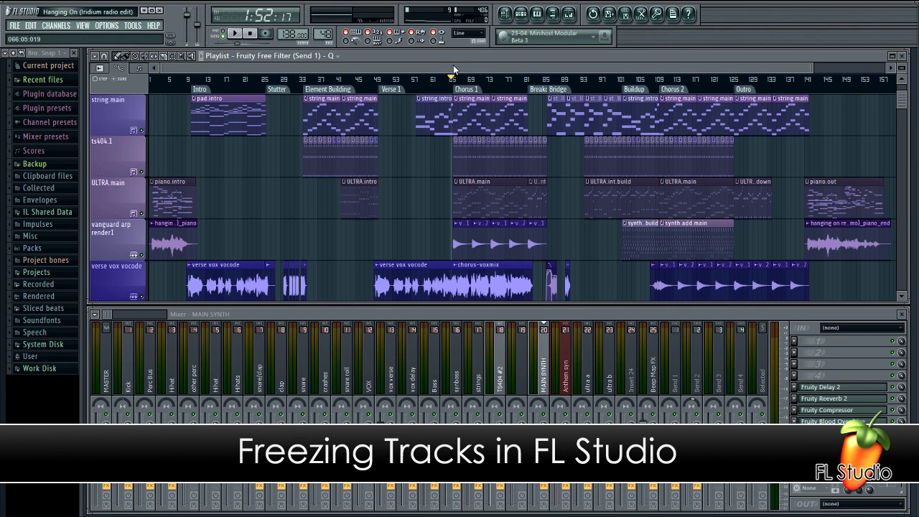
# Solo and audition ULTRA.main, then trace it to MAIN SYNTH insert 20, which feeds Anthem syn
pyautogui.press('space')
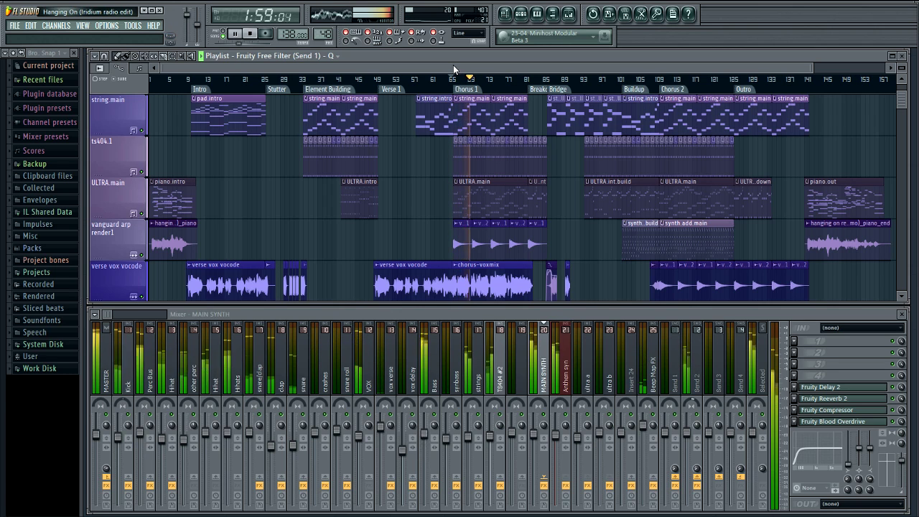
pyautogui.press('space')
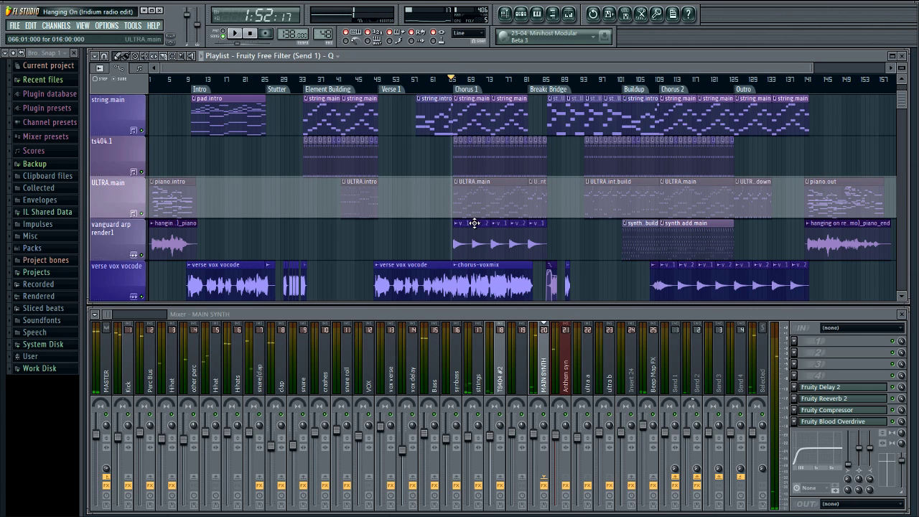
pyautogui.rightClick(148, 215)
pyautogui.press('space')
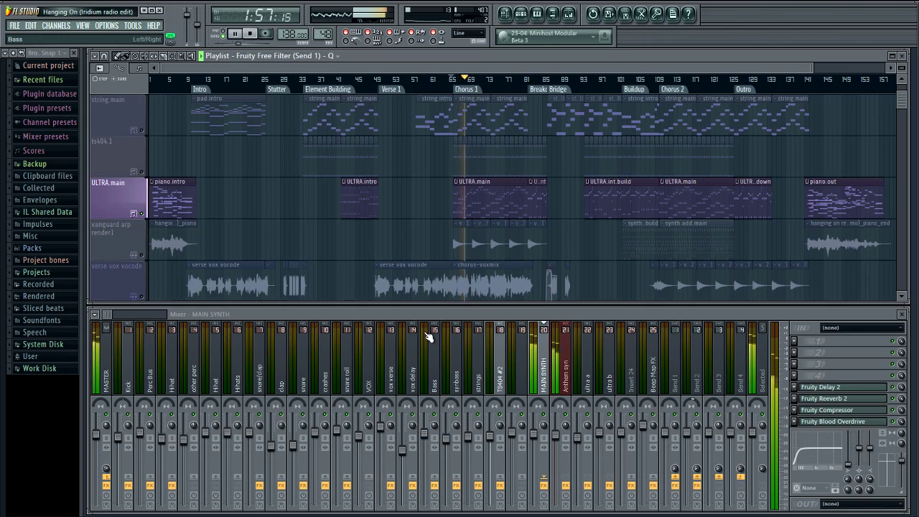
pyautogui.press('space')
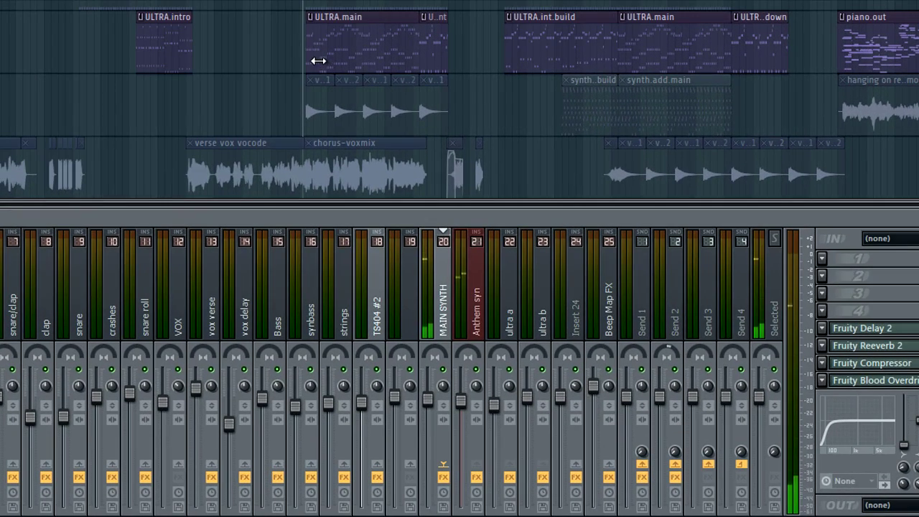
pyautogui.click(480, 310)
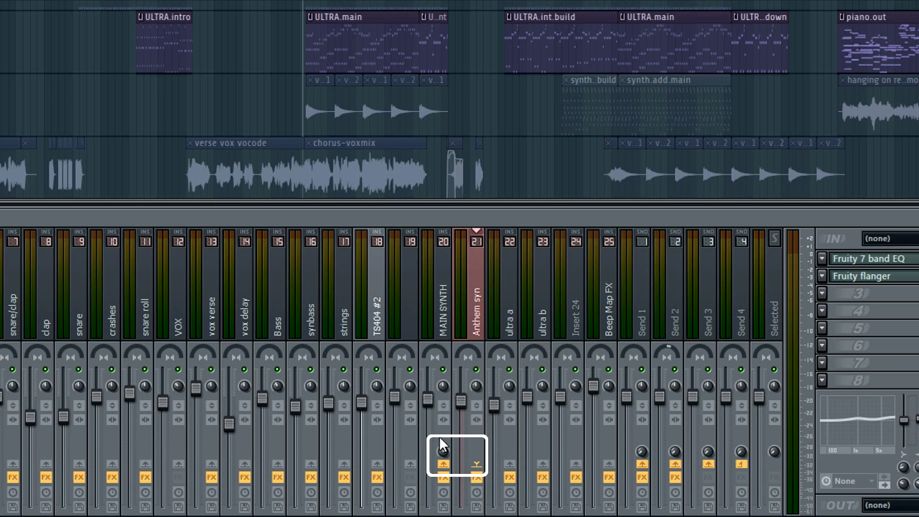
pyautogui.click(446, 330)
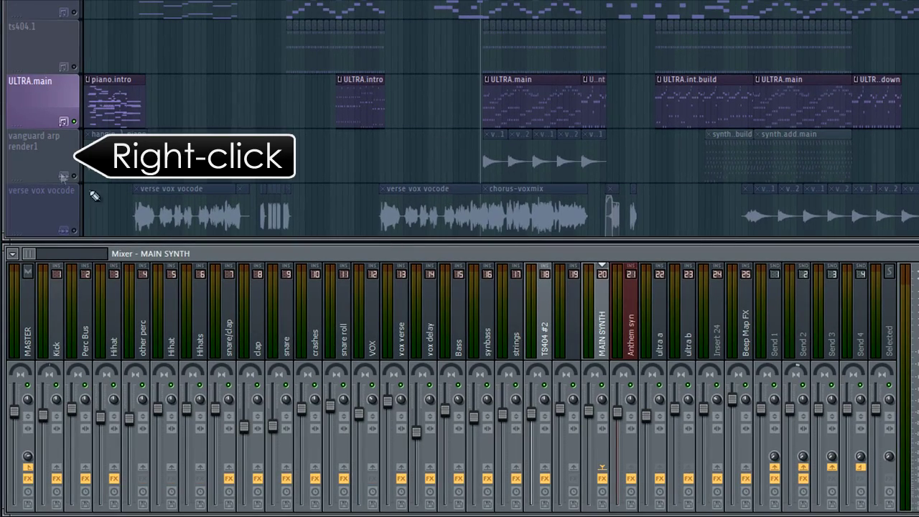
# Insert Track 6 above vanguard arp; arm MAIN SYNTH to record 'Hanging On (Iridium radio edit)_MAIN SYNTH.wav'
pyautogui.rightClick(52, 166)
pyautogui.click(59, 330)
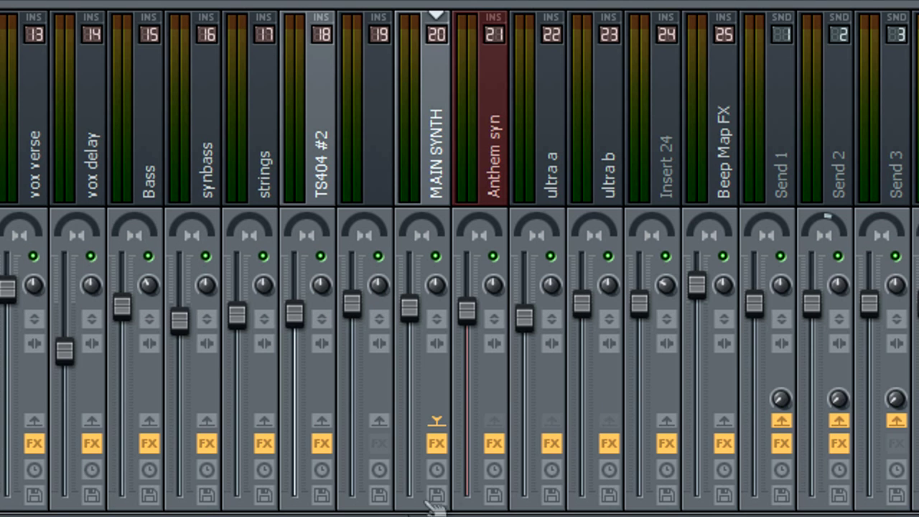
pyautogui.click(438, 495)
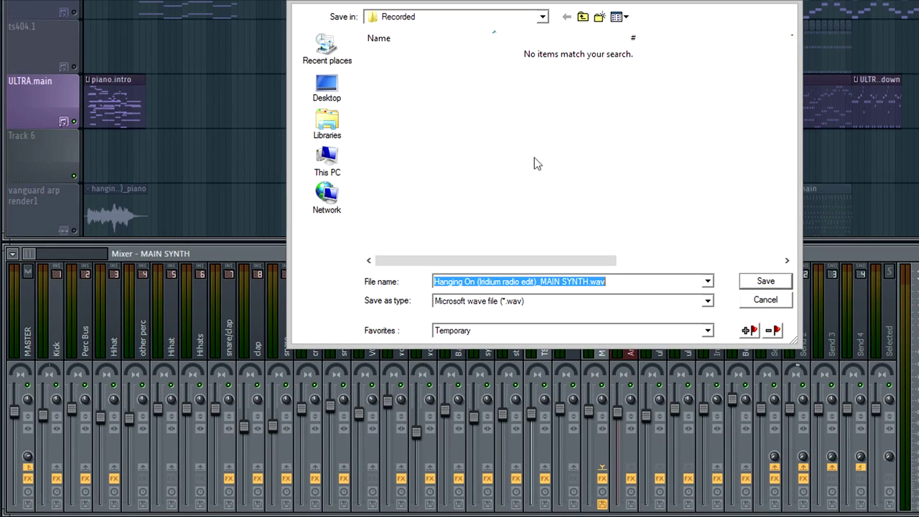
pyautogui.click(762, 282)
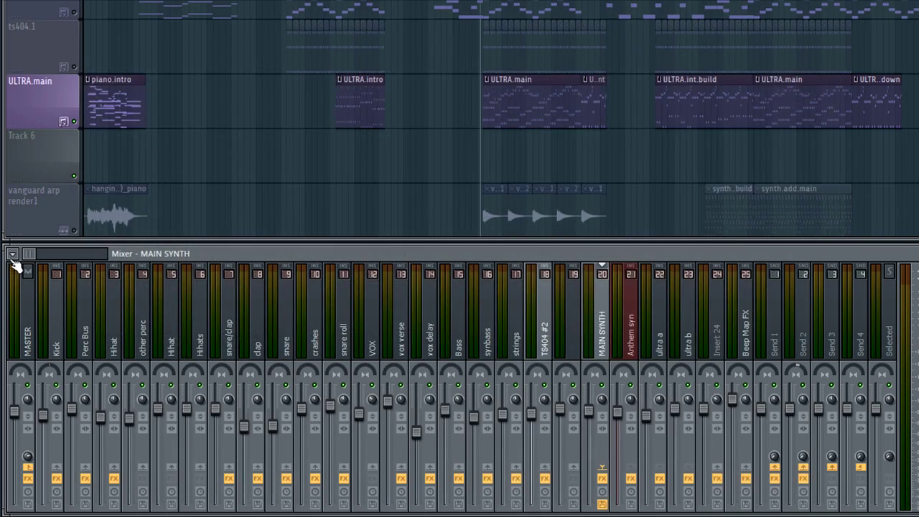
pyautogui.click(12, 255)
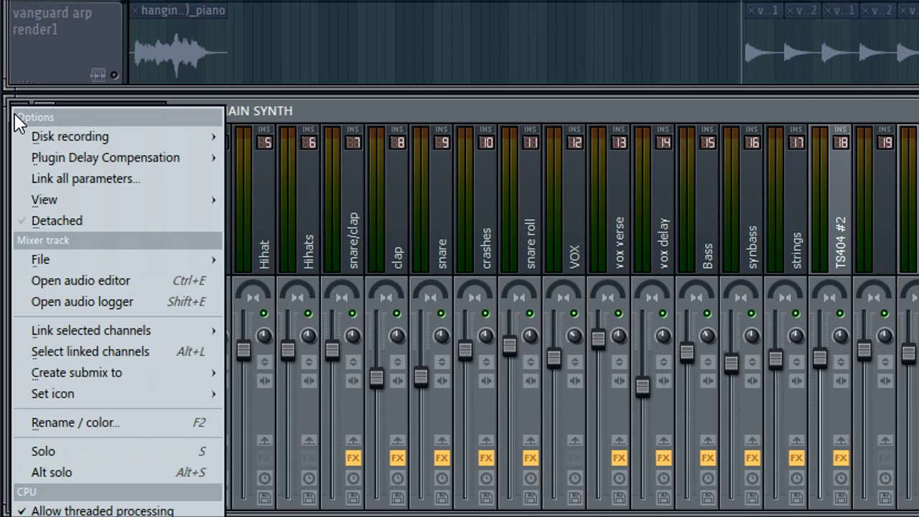
# Render the armed MAIN SYNTH insert to a wave file, placing its audio clip on Track 6
pyautogui.moveTo(28, 275)
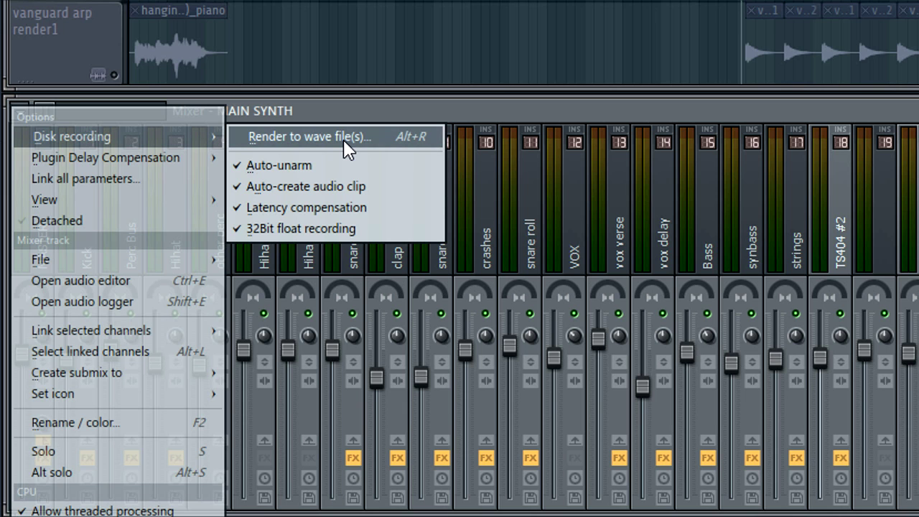
pyautogui.click(343, 139)
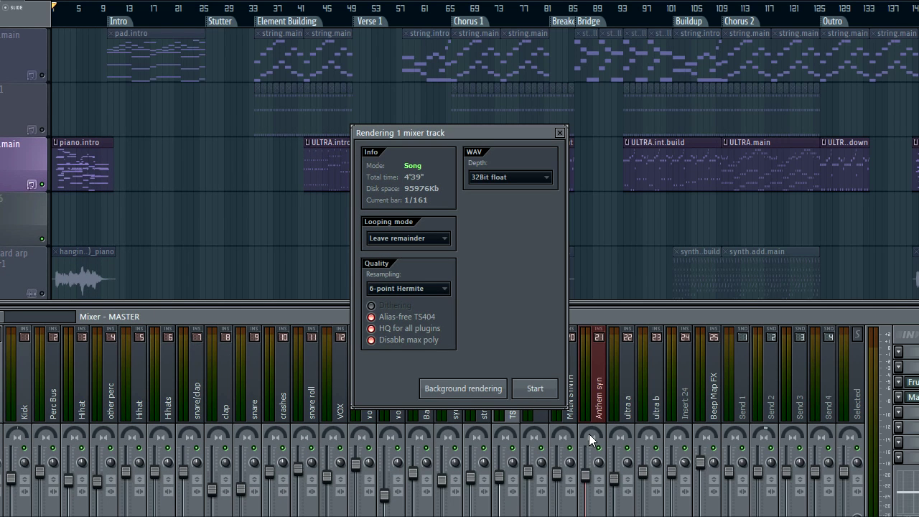
pyautogui.click(537, 390)
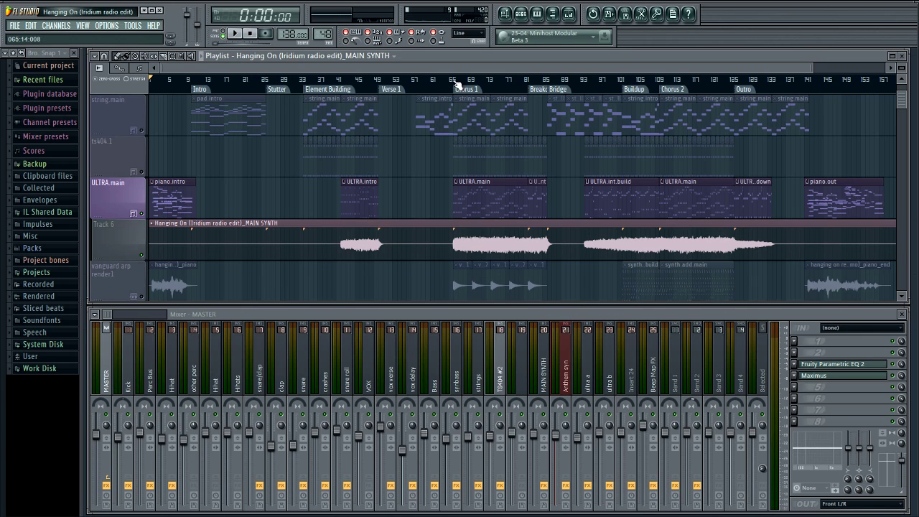
# Compare the Track 6 render against ULTRA.main by soloing each, then mute ULTRA.main
pyautogui.press('space')
pyautogui.click(142, 255)
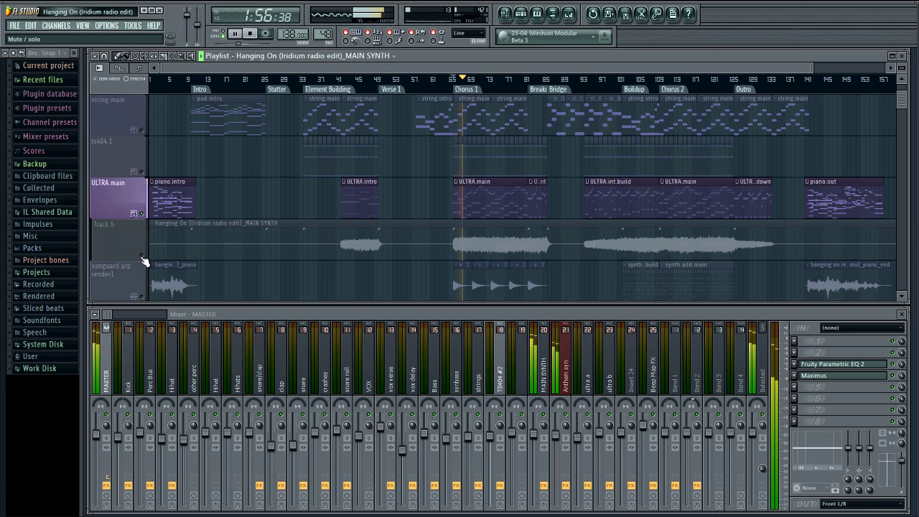
pyautogui.rightClick(141, 255)
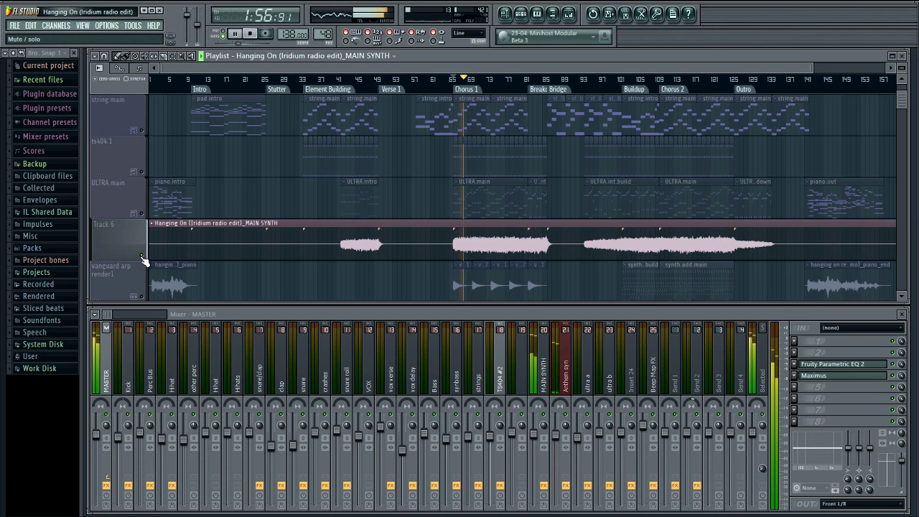
pyautogui.rightClick(142, 213)
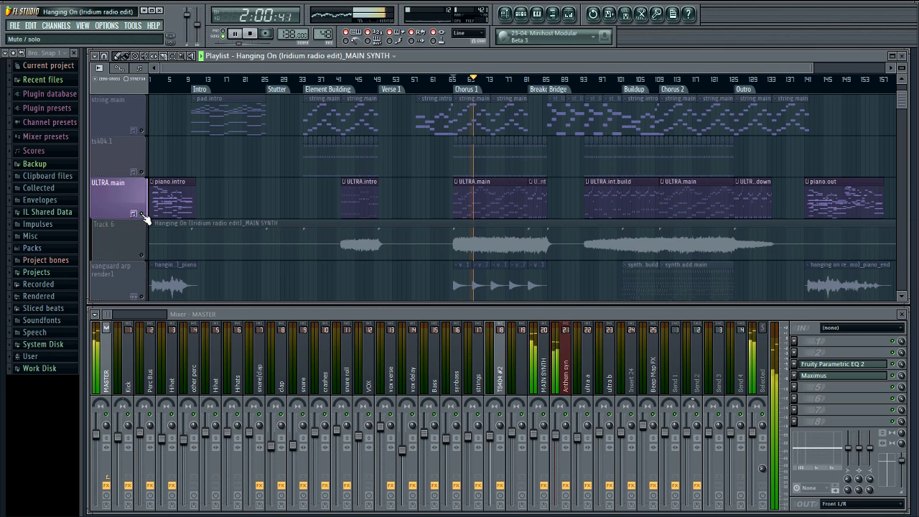
pyautogui.rightClick(142, 256)
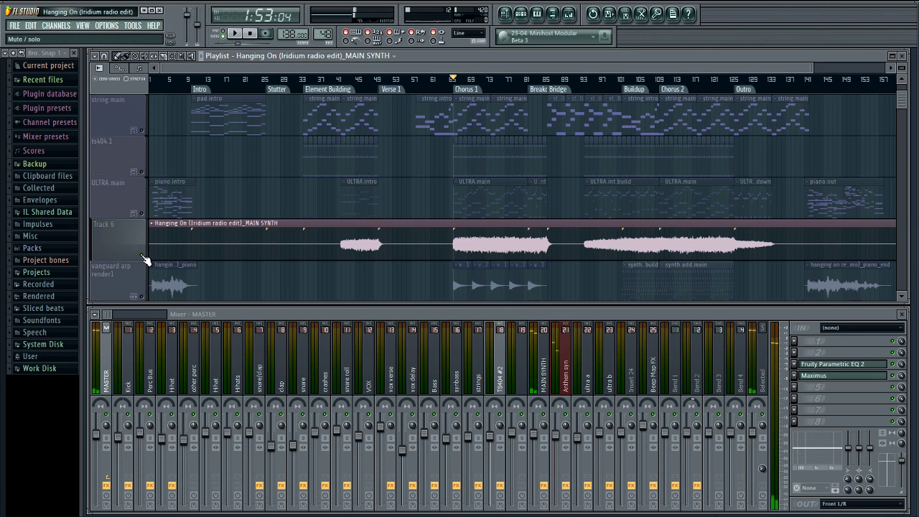
pyautogui.rightClick(143, 257)
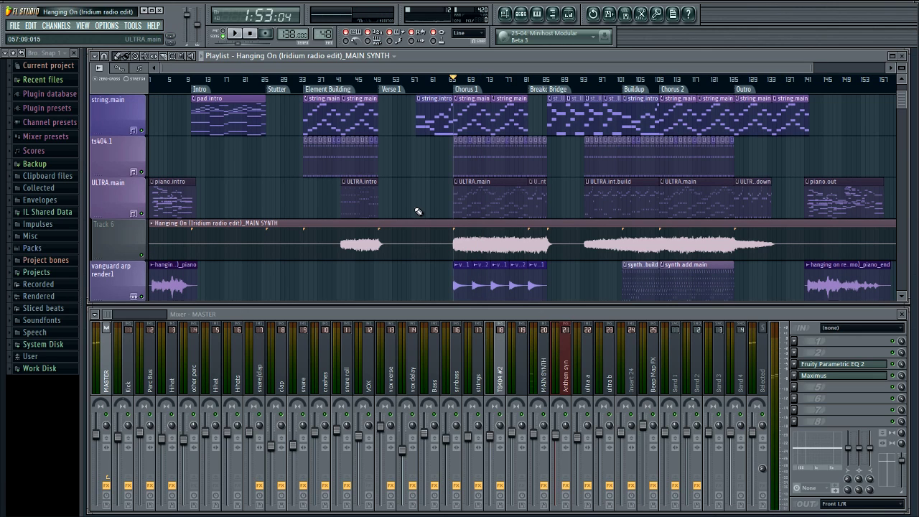
pyautogui.click(143, 214)
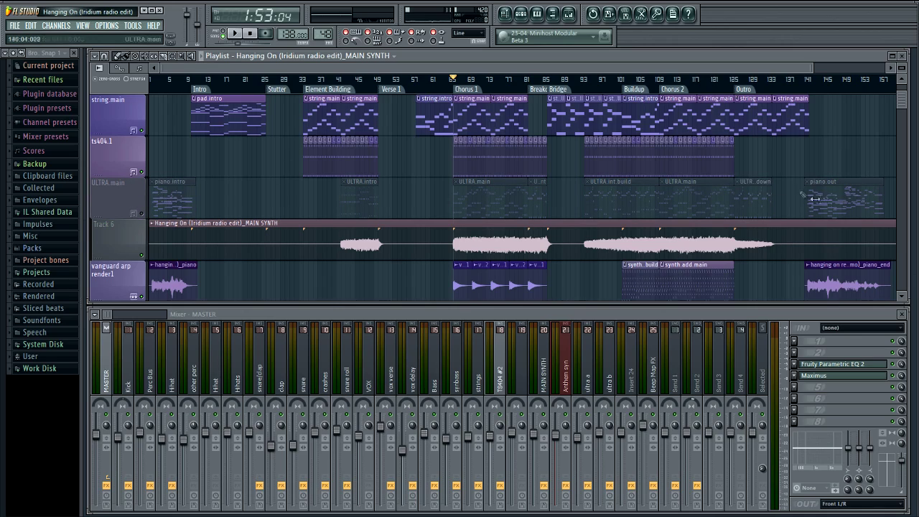
pyautogui.click(143, 214)
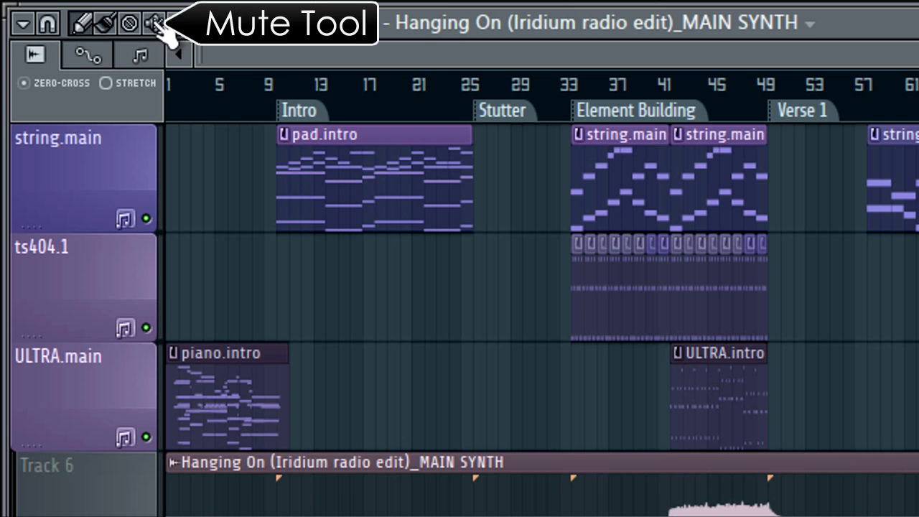
pyautogui.click(155, 24)
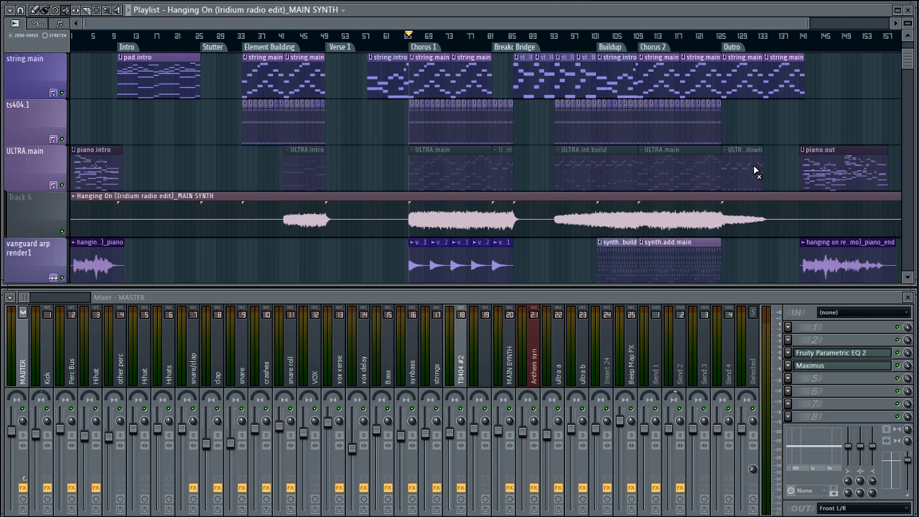
pyautogui.click(285, 36)
pyautogui.press('space')
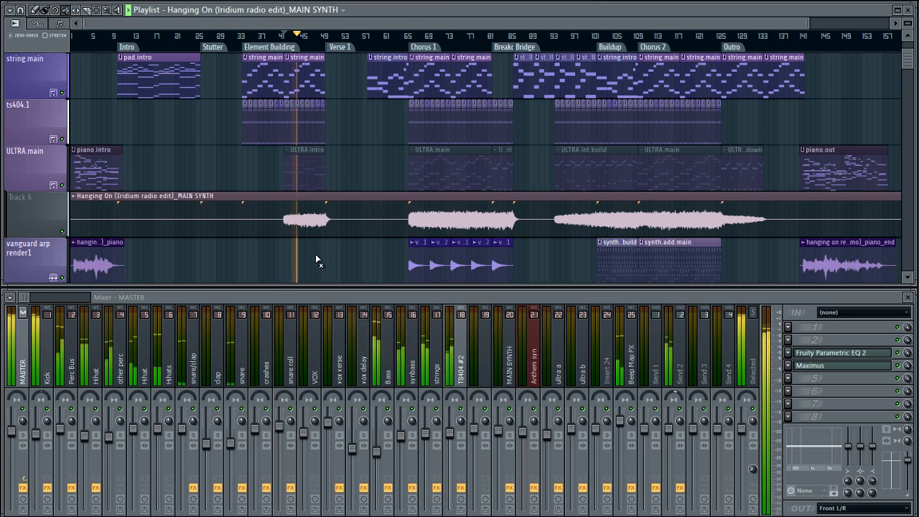
pyautogui.press('space')
pyautogui.scroll(-2, 318, 258)
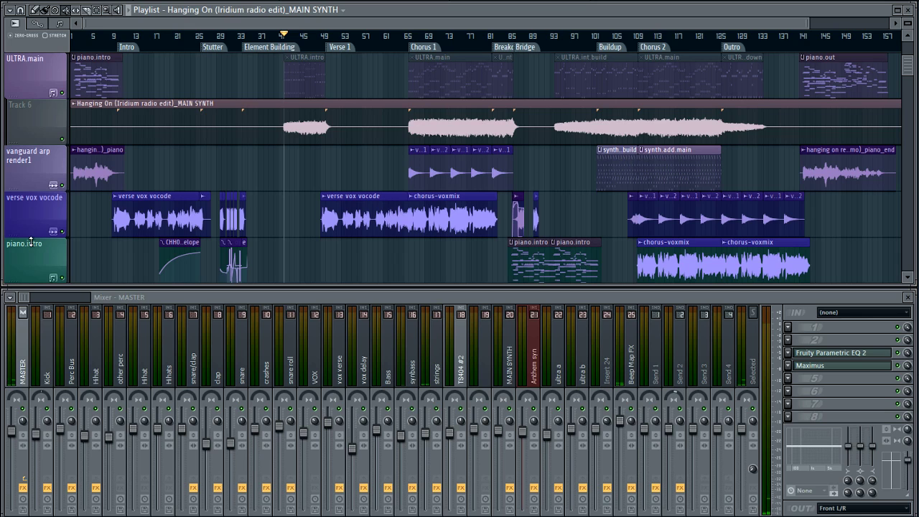
# Insert an empty Track 8 above verse vox vocode and mark bars 101–125
pyautogui.rightClick(20, 220)
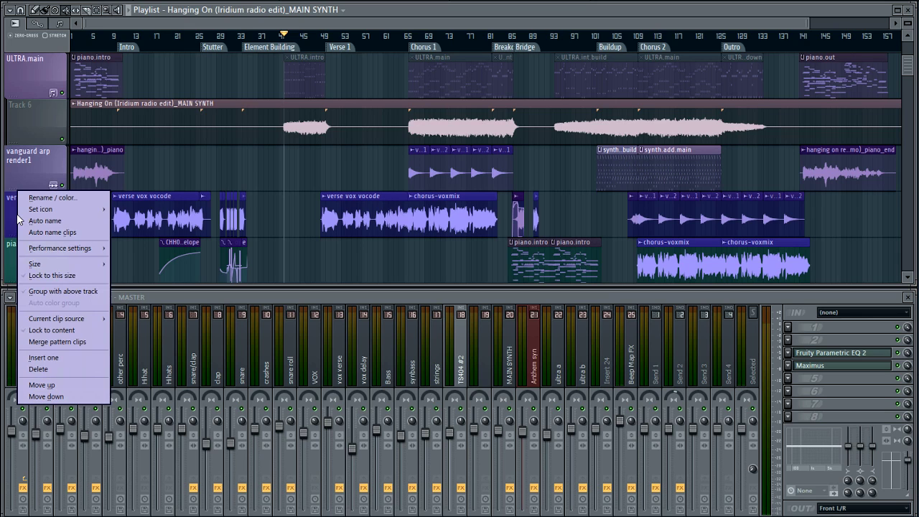
pyautogui.click(43, 357)
pyautogui.scroll(5, 667, 43)
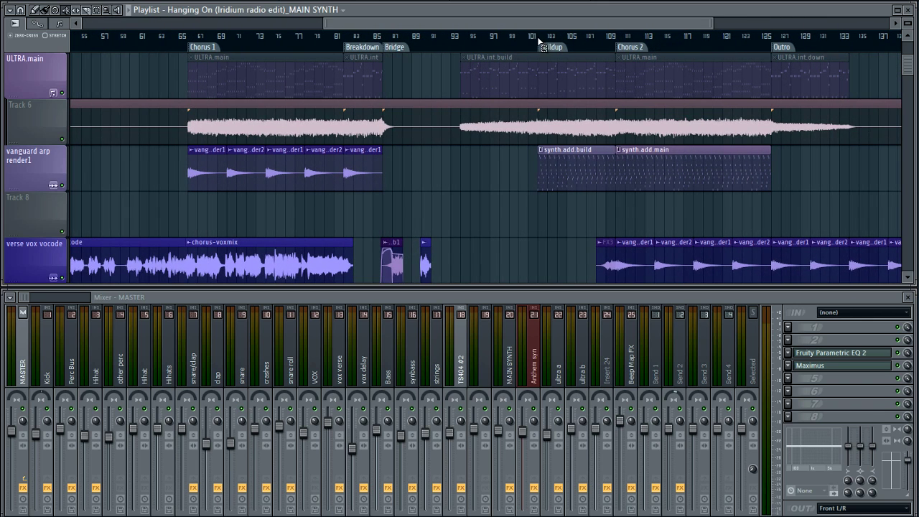
pyautogui.moveTo(538, 43); pyautogui.dragTo(777, 74)
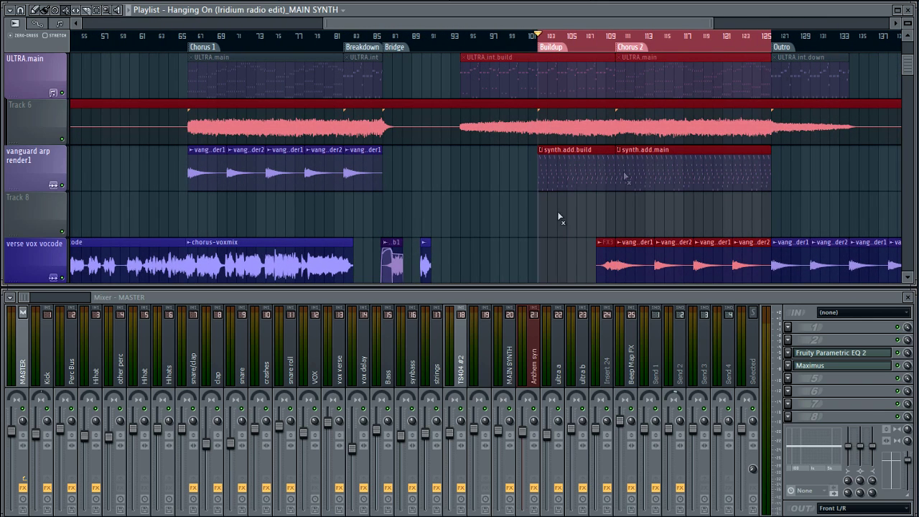
# Solo vanguard arp render1 and play the marked bars 101–125
pyautogui.rightClick(63, 188)
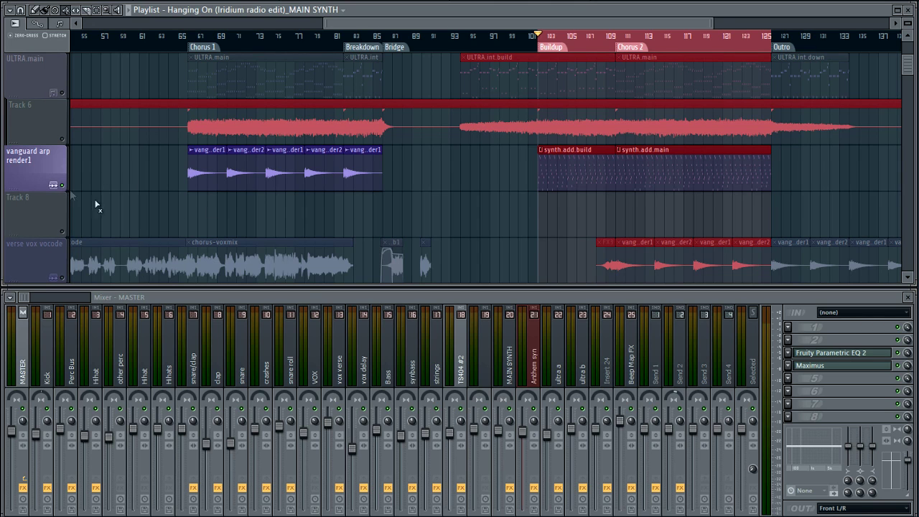
pyautogui.press('space')
pyautogui.moveTo(26, 300); pyautogui.dragTo(35, 300)
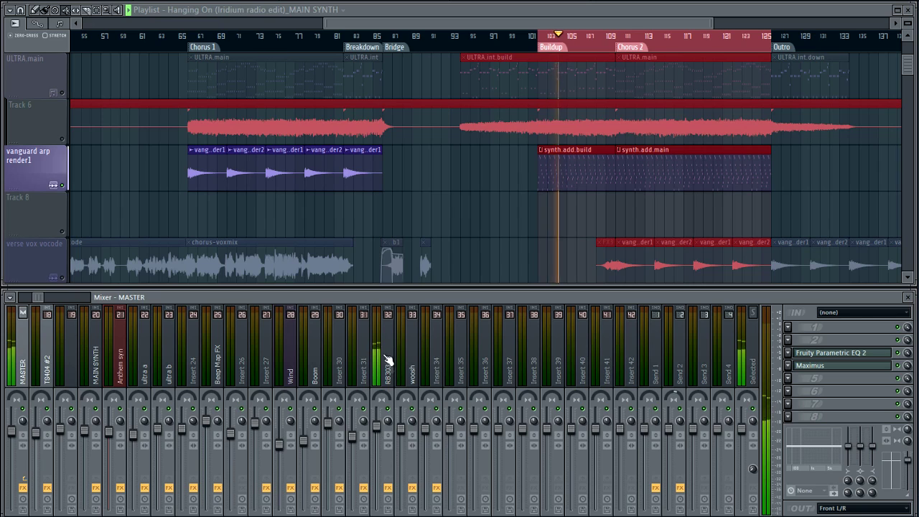
pyautogui.press('space')
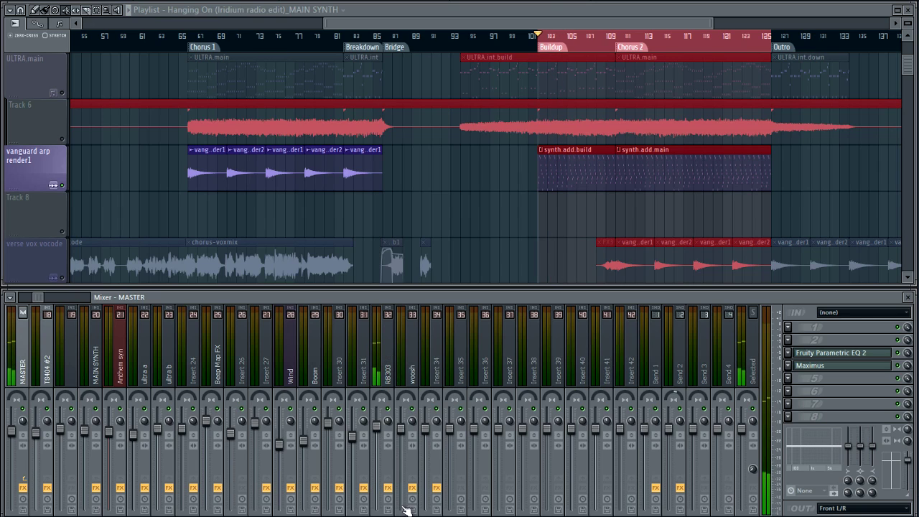
# Render the RB303 mixer track over bars 101–125 into an audio clip on Track 8
pyautogui.click(12, 298)
pyautogui.moveTo(43, 311)
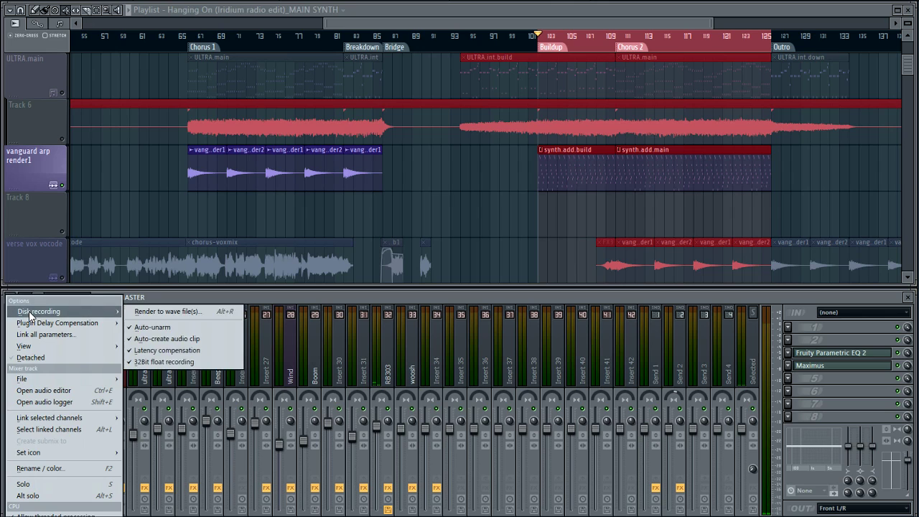
pyautogui.click(165, 312)
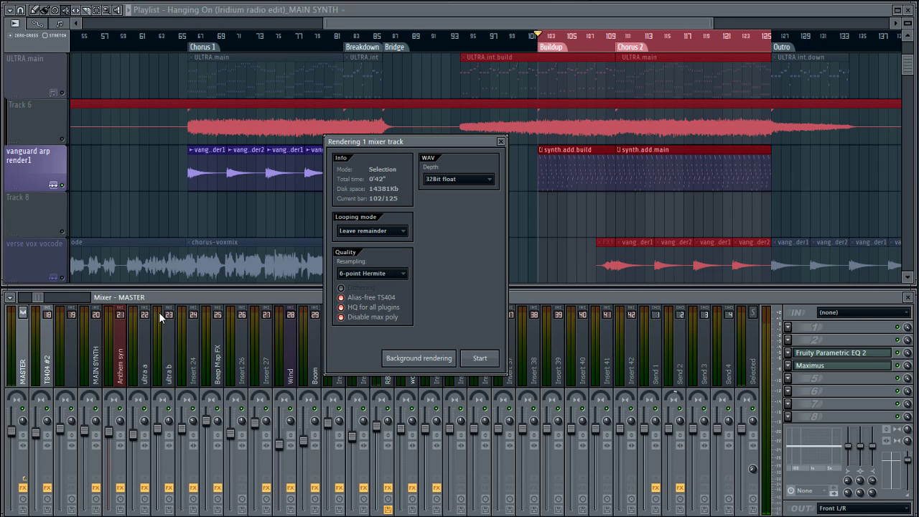
pyautogui.click(483, 360)
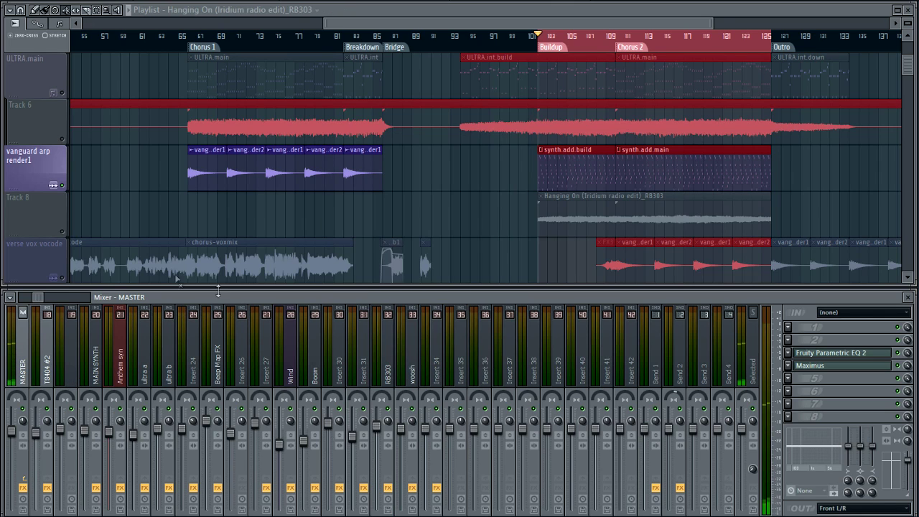
# Audition Track 8 against vanguard arp render1 by soloing each, then unsolo all tracks
pyautogui.click(63, 234)
pyautogui.press('space')
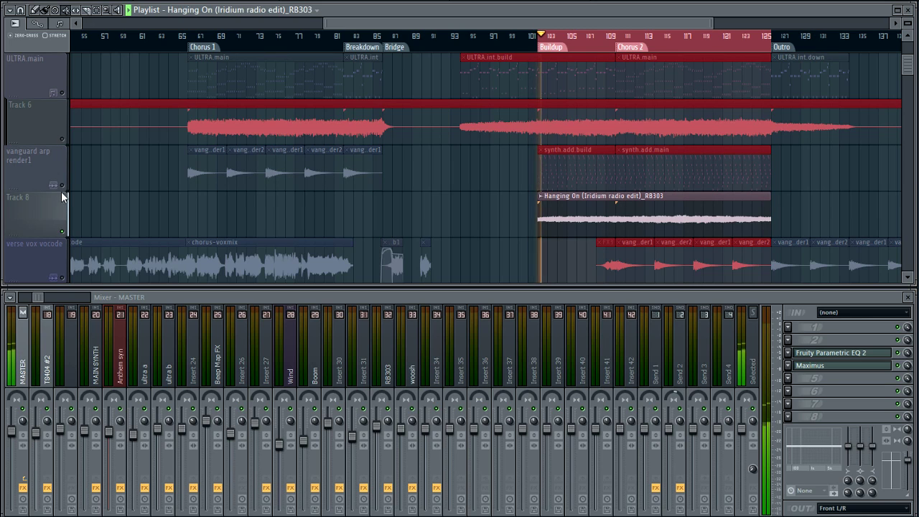
pyautogui.click(67, 189)
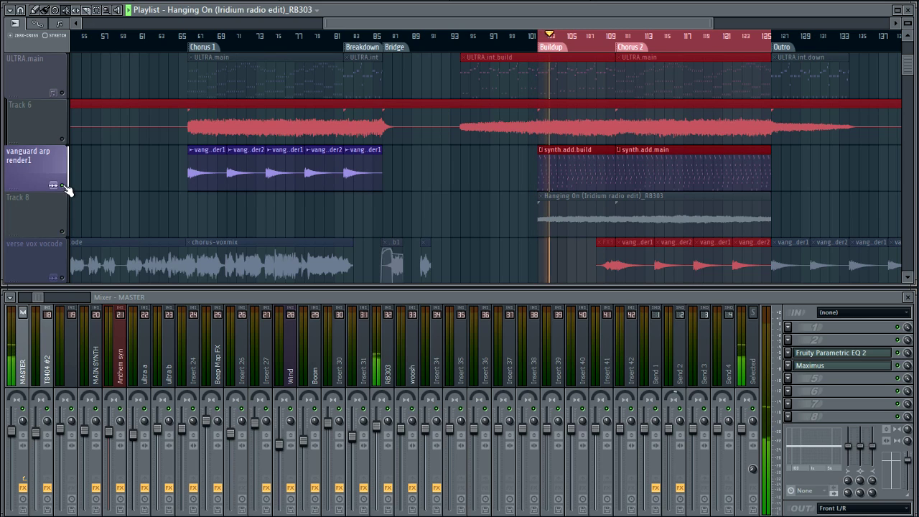
pyautogui.click(67, 235)
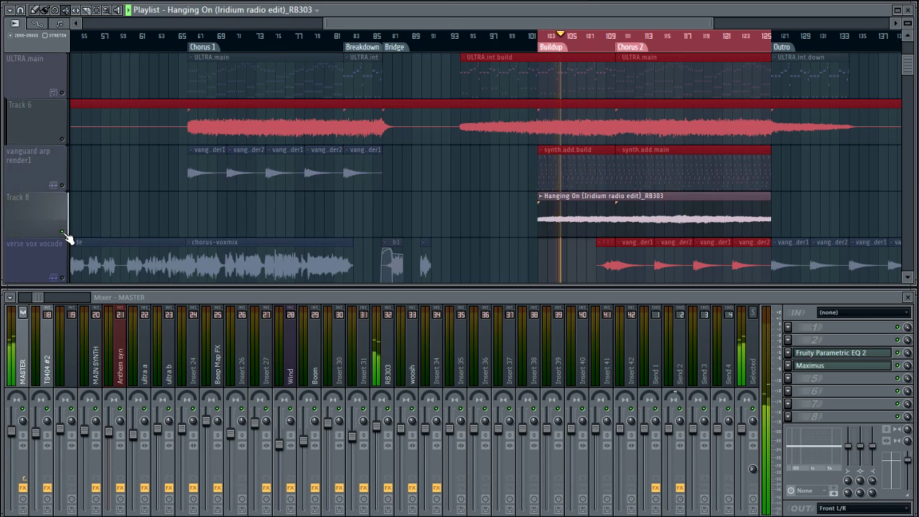
pyautogui.click(65, 189)
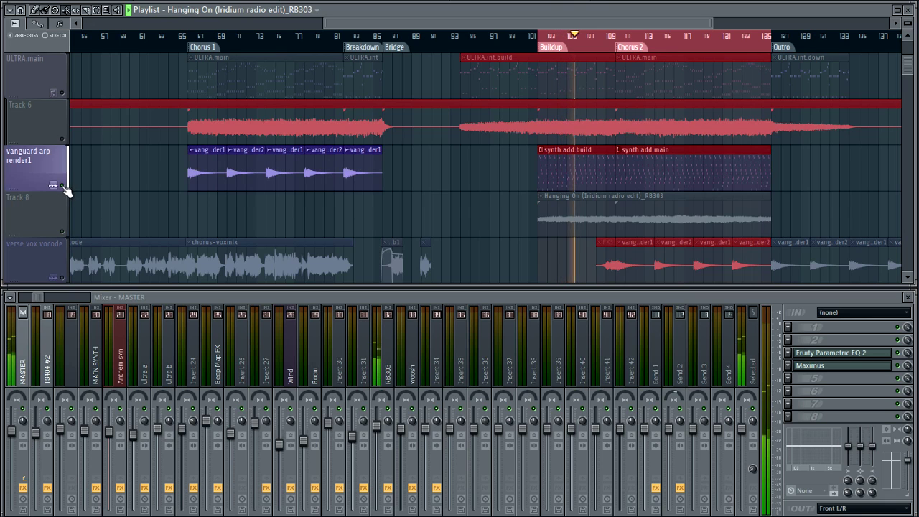
pyautogui.press('space')
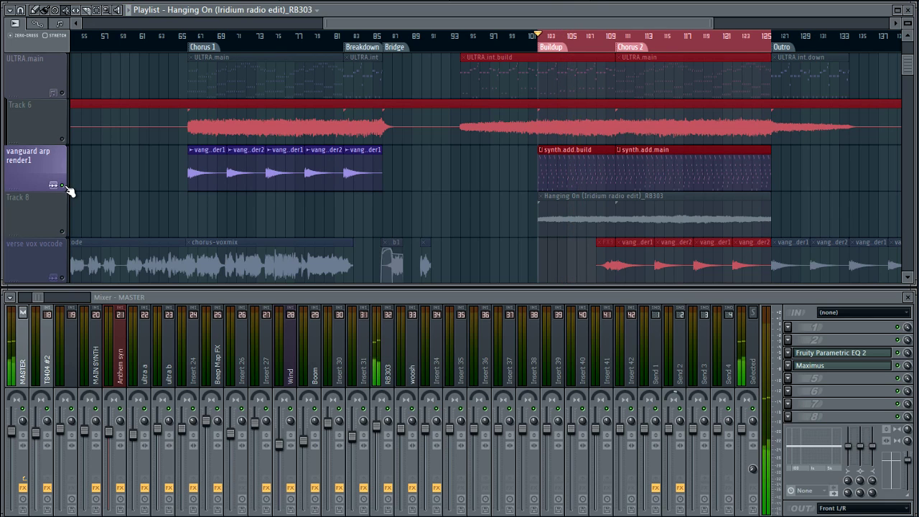
pyautogui.hotkey('ctrl', 'a')
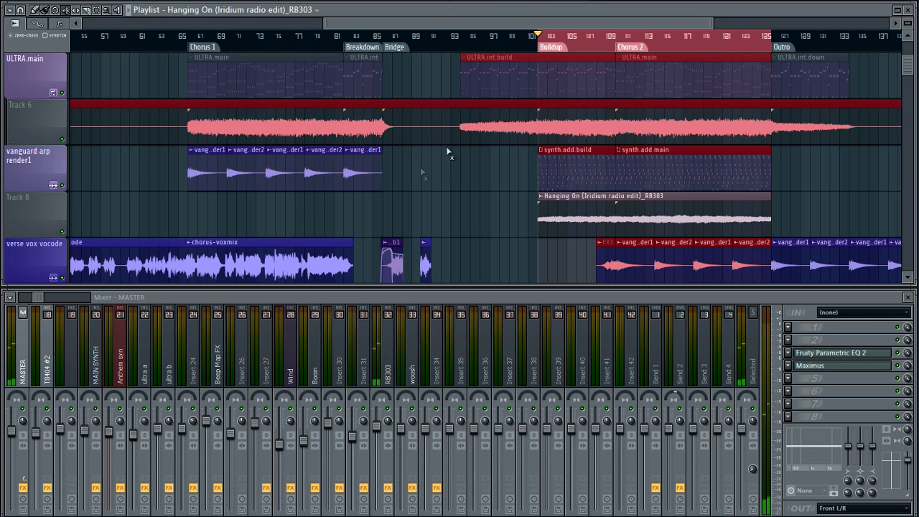
pyautogui.scroll(-4, 501, 45)
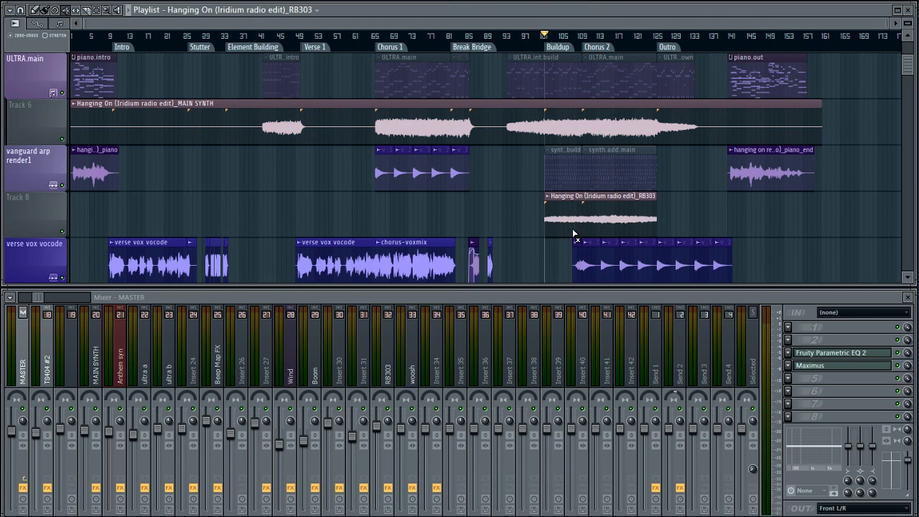
pyautogui.press('space')
pyautogui.click(549, 43)
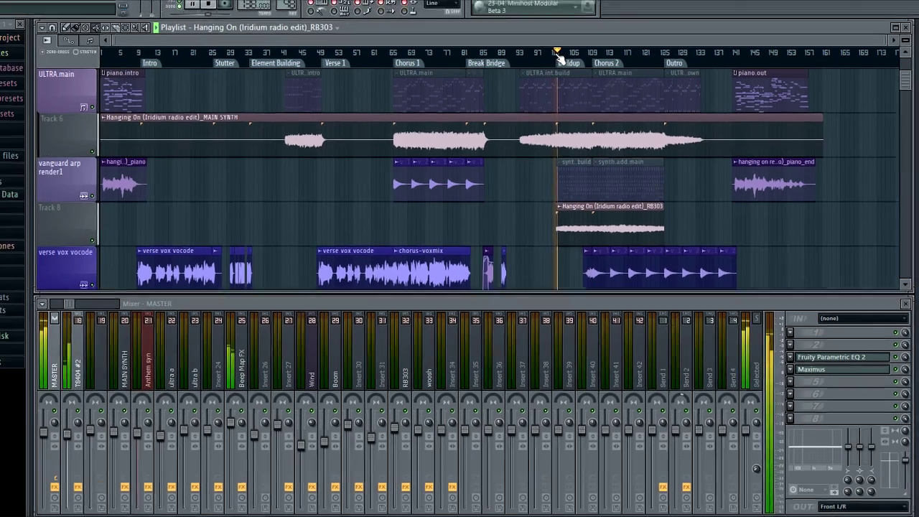